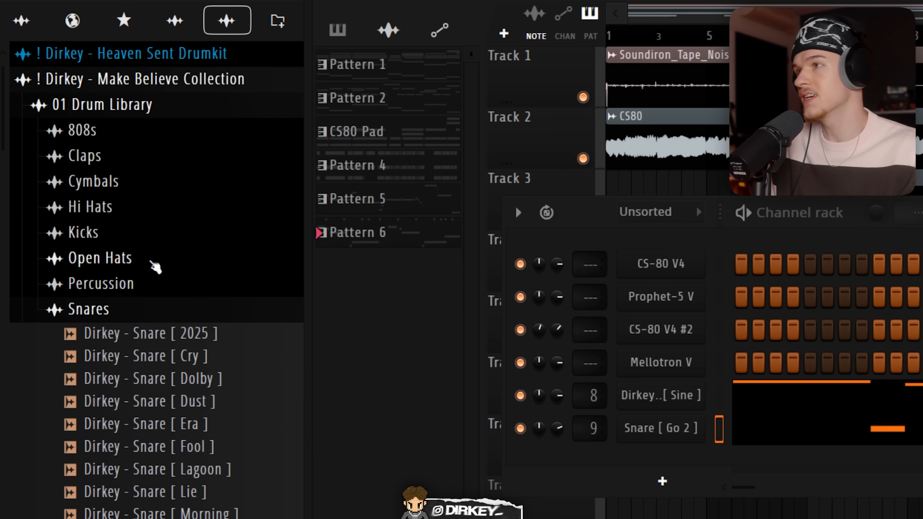
Replace the Snare [ Go 2 ] channel's sample with Dirkey - Snare [ Touch ] from the Make Believe Collection
{"action": "scroll", "coordinate": [155, 267], "scroll_direction": "down", "scroll_amount": 5}
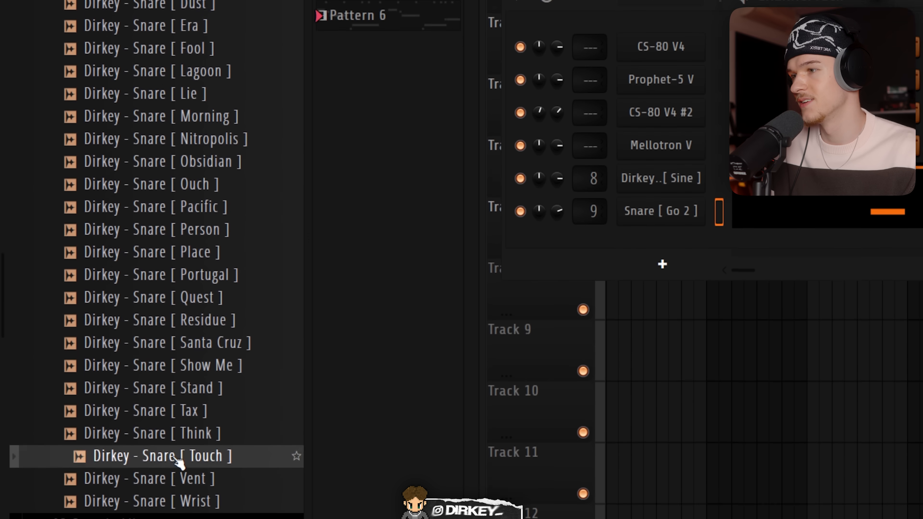
{"action": "left_click_drag", "start_coordinate": [479, 387], "coordinate": [649, 176]}
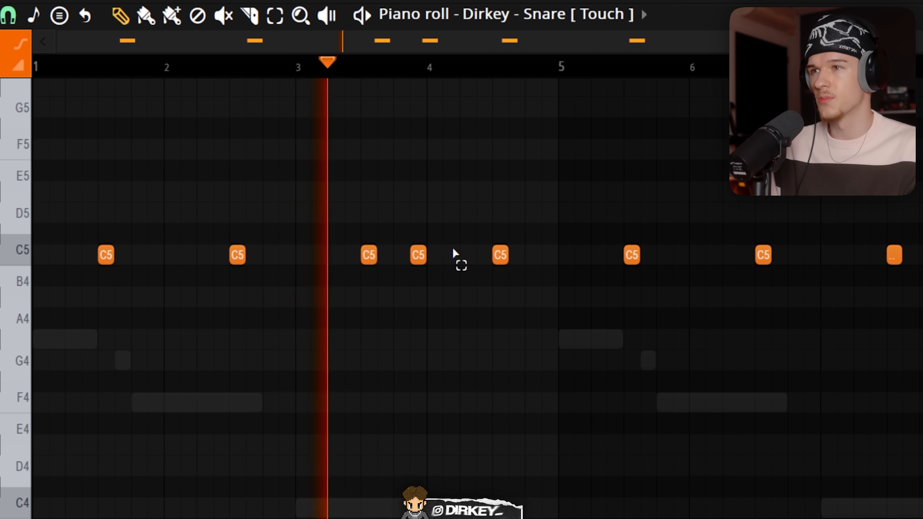
Select the extra snare hit just before bar 4, deselect it, and select the closing snare hits in bars 7 and 8
{"action": "left_click_drag", "start_coordinate": [484, 250], "coordinate": [448, 288]}
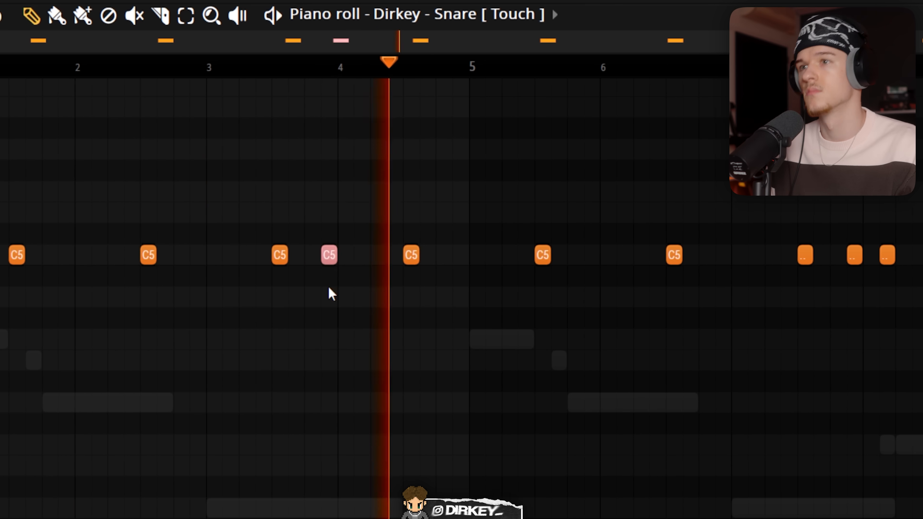
{"action": "key", "text": "ctrl+d"}
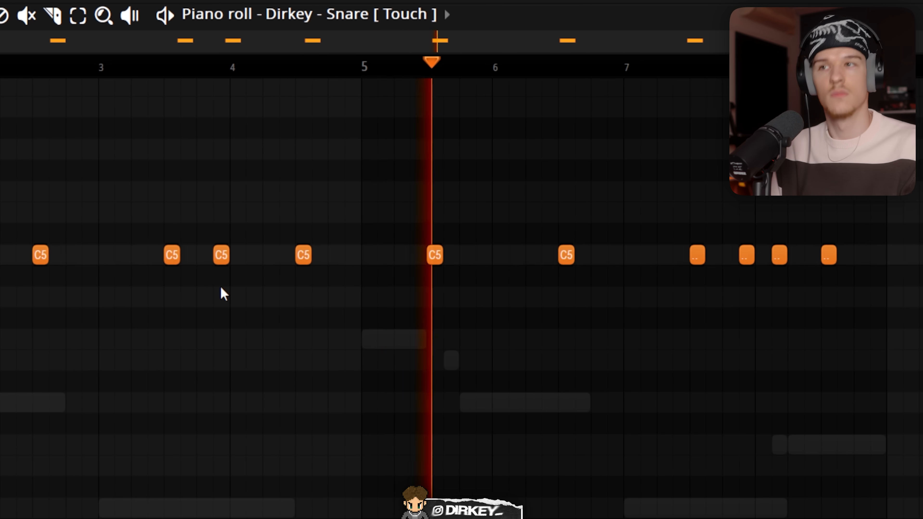
{"action": "left_click_drag", "start_coordinate": [886, 225], "coordinate": [563, 327]}
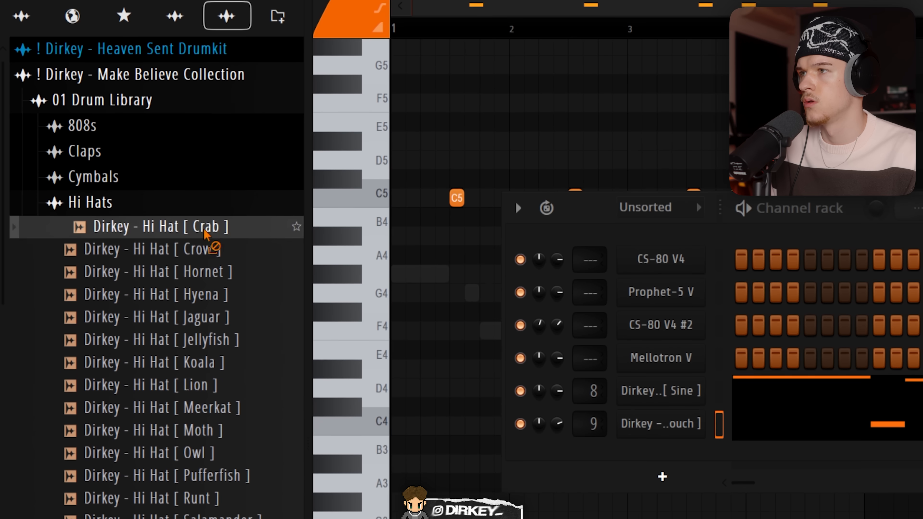
Choose the Dirkey - Hi Hat [ Lion ] sample and delete its repeated C5 notes from bar 5 onward
{"action": "left_click_drag", "start_coordinate": [211, 236], "coordinate": [209, 360]}
{"action": "left_click_drag", "start_coordinate": [208, 325], "coordinate": [191, 325]}
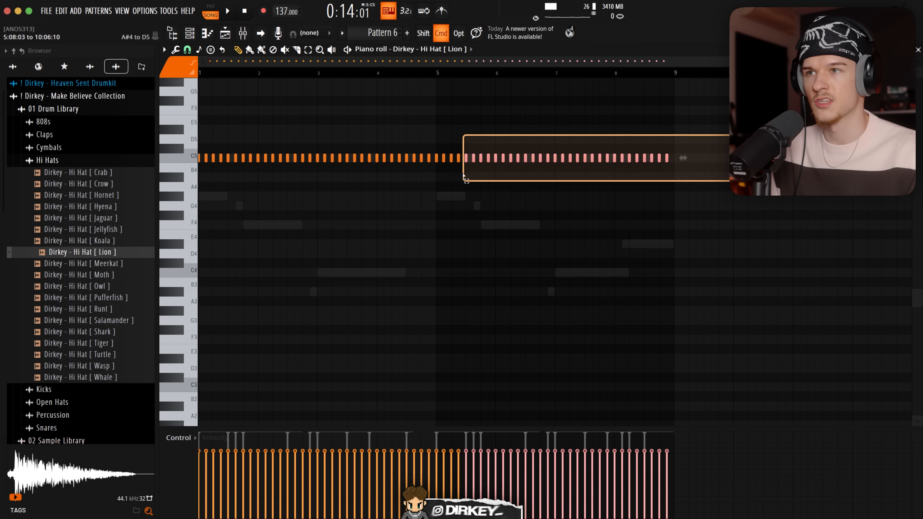
{"action": "left_click_drag", "start_coordinate": [464, 177], "coordinate": [465, 179]}
{"action": "key", "text": "Delete"}
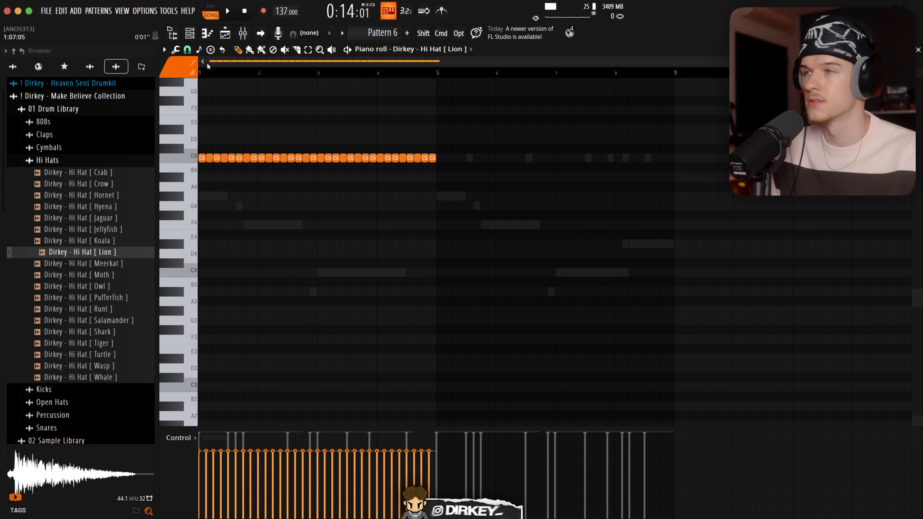
Play the song and move the fast hi-hat roll just before bar 2 down to A#4
{"action": "key", "text": "space"}
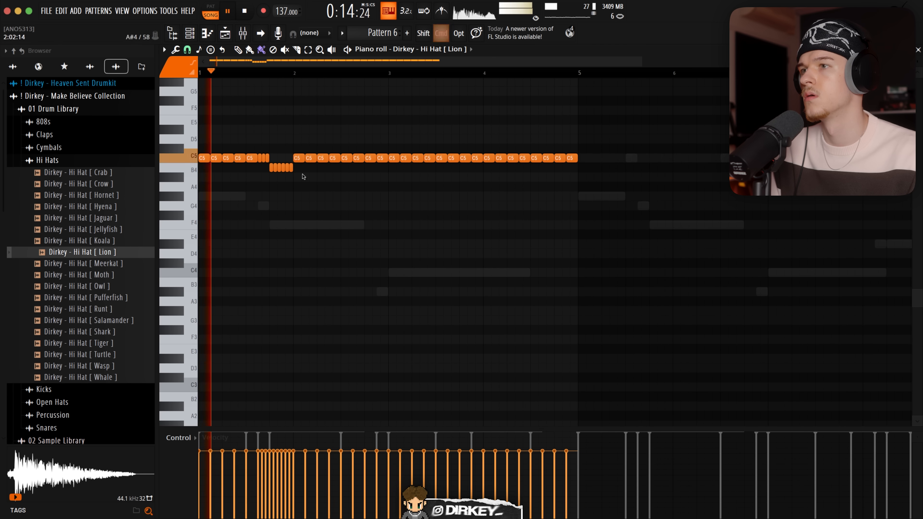
{"action": "left_click_drag", "start_coordinate": [303, 176], "coordinate": [257, 166]}
{"action": "key", "text": "shift+Down"}
{"action": "key", "text": "shift+Down"}
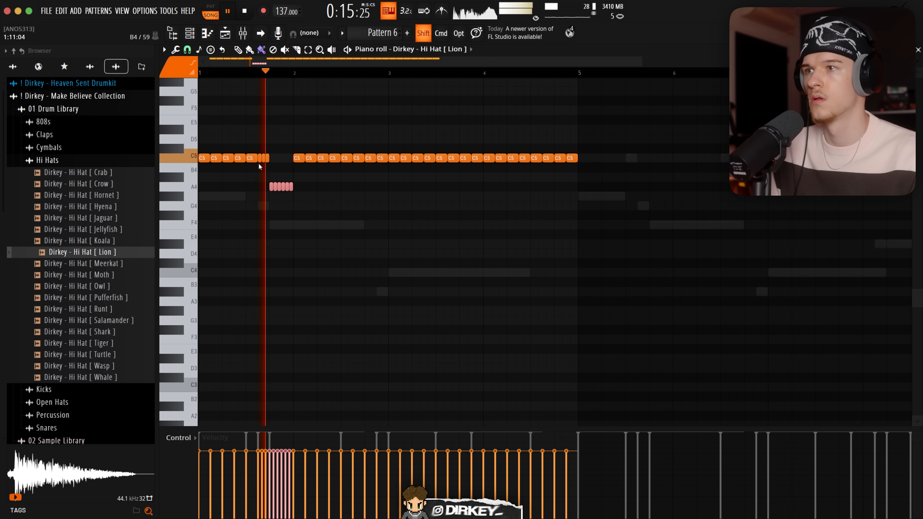
{"action": "key", "text": "shift+Up"}
Delete hi-hat notes just before bar 3 and adjust the pitch of the low hi-hat note late in bar 8
{"action": "left_click", "coordinate": [378, 92], "text": "super"}
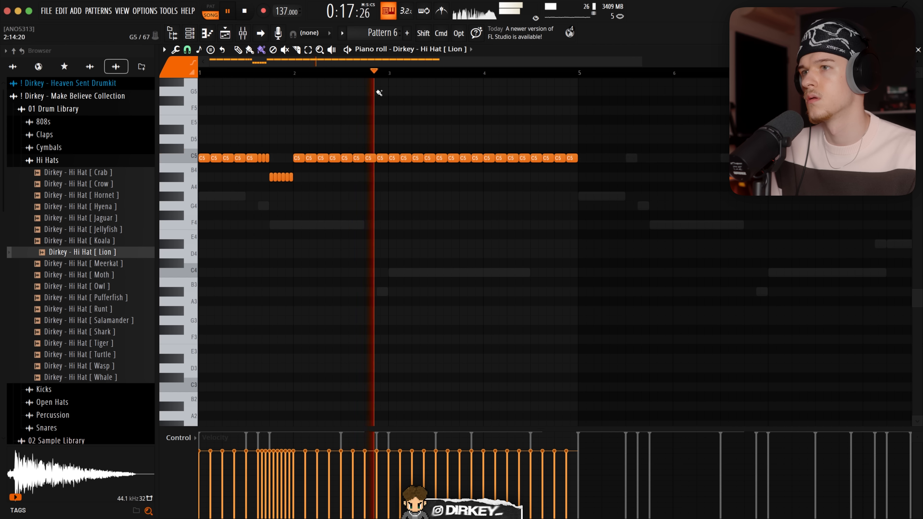
{"action": "right_click", "coordinate": [380, 157]}
{"action": "right_click", "coordinate": [369, 157]}
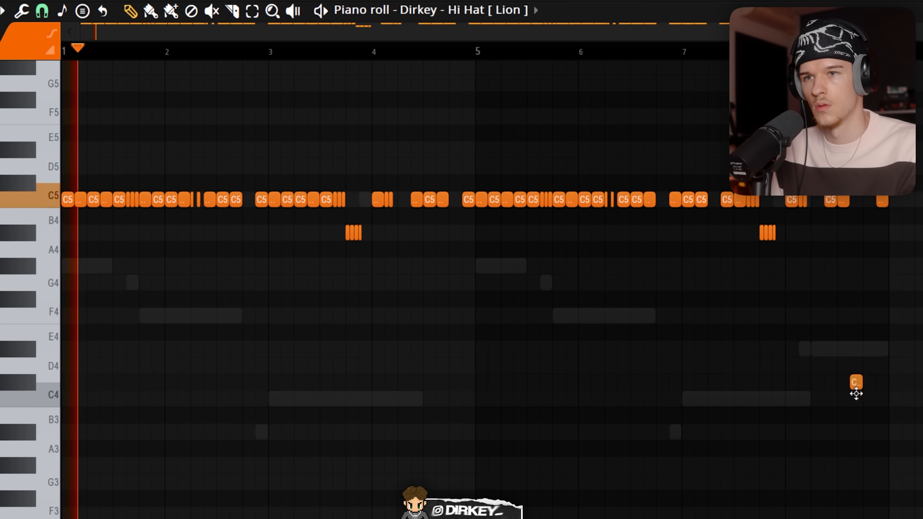
{"action": "left_click_drag", "start_coordinate": [856, 394], "coordinate": [855, 379]}
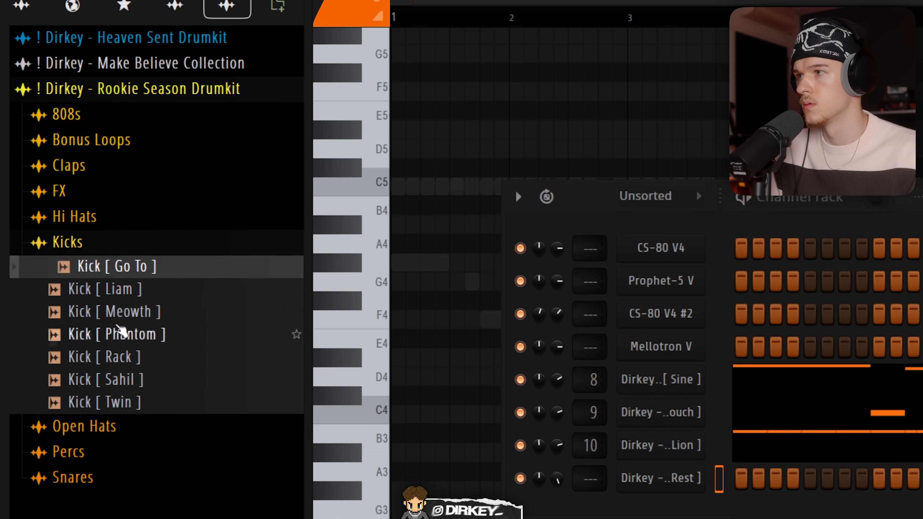
Audition kicks from the Rookie Season Drumkit and load Kick [ Go To ] onto the Rest channel
{"action": "left_click", "coordinate": [116, 377]}
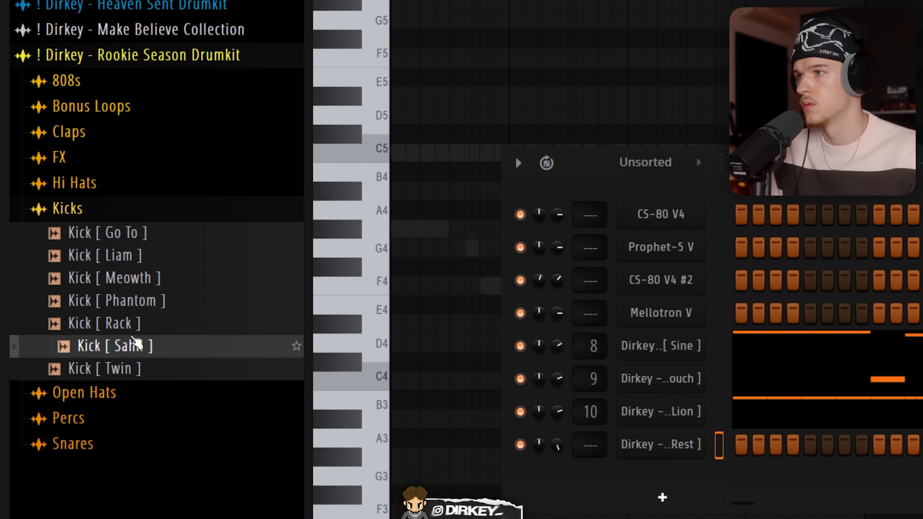
{"action": "left_click", "coordinate": [128, 277]}
{"action": "left_click", "coordinate": [123, 231]}
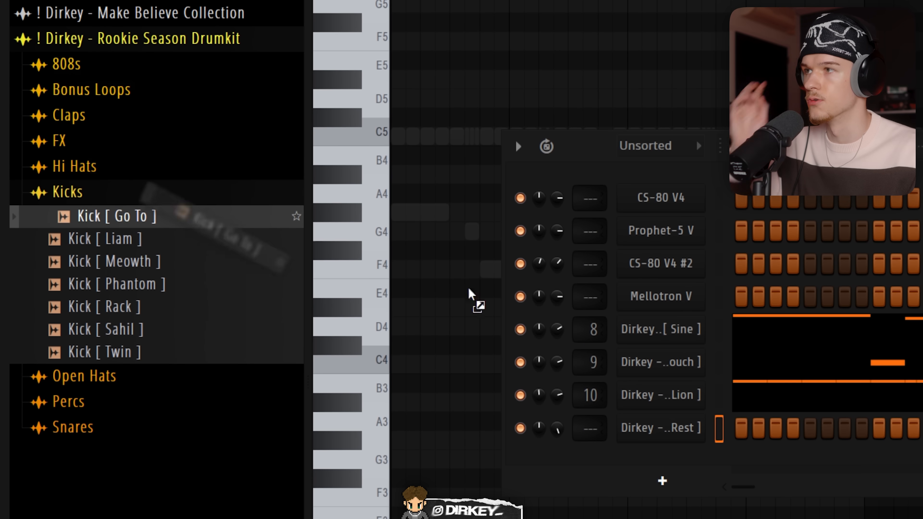
{"action": "left_click_drag", "start_coordinate": [658, 451], "coordinate": [659, 436]}
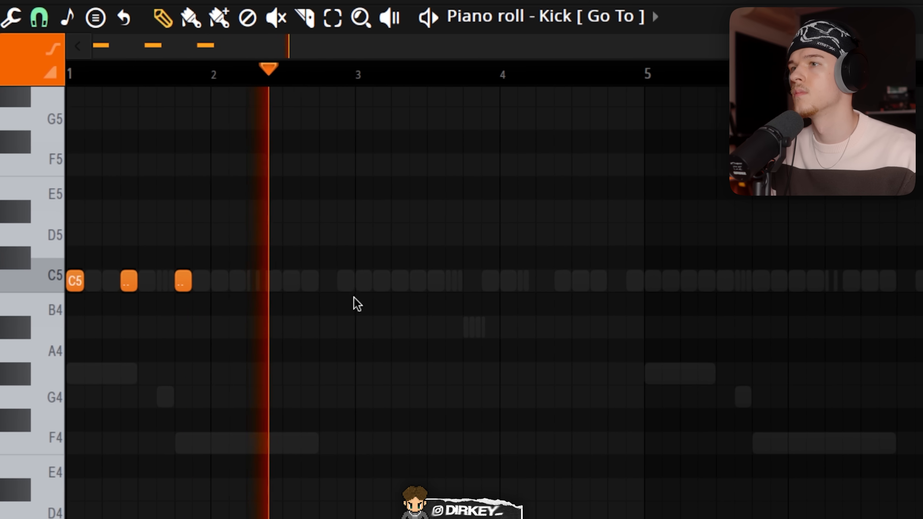
Add three C5 kick hits across bar 3 and one more in the second half of bar 4
{"action": "left_click", "coordinate": [340, 280]}
{"action": "left_click", "coordinate": [399, 280]}
{"action": "left_click", "coordinate": [452, 280]}
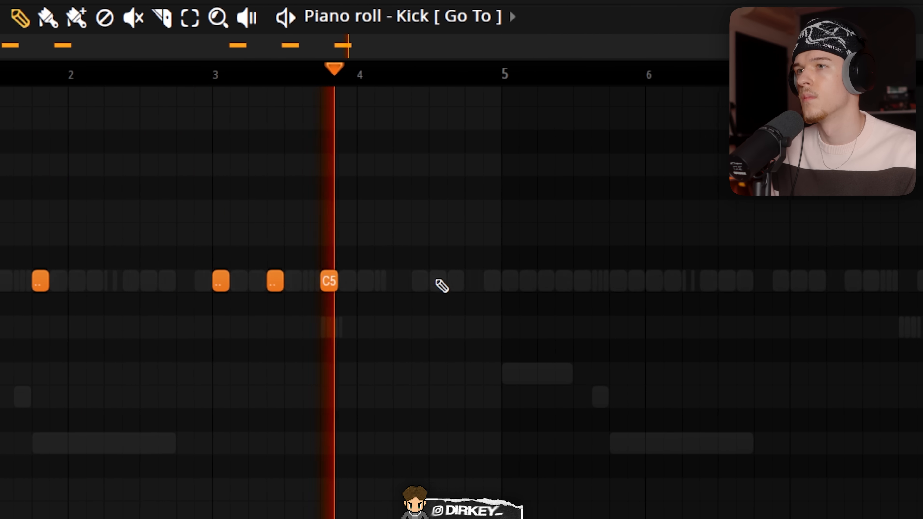
{"action": "left_click", "coordinate": [454, 281]}
Duplicate the four-bar kick pattern into bars 5 to 8 and add a C5 kick late in bar 6
{"action": "key", "text": "ctrl+a"}
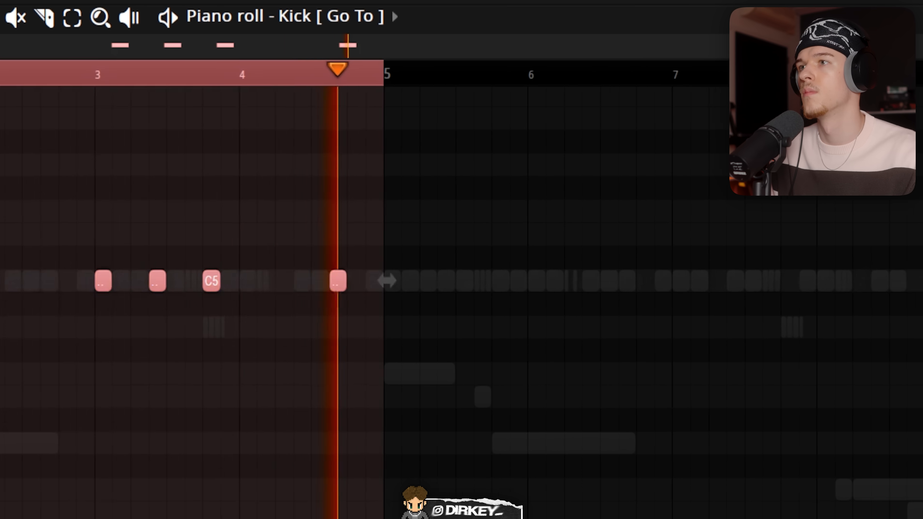
{"action": "key", "text": "ctrl+b"}
{"action": "left_click", "coordinate": [611, 374], "text": "ctrl"}
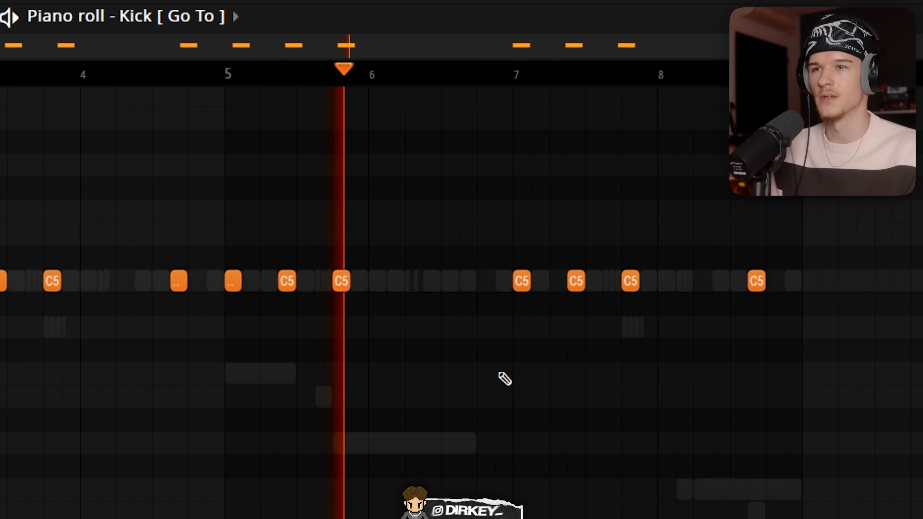
{"action": "left_click", "coordinate": [466, 281]}
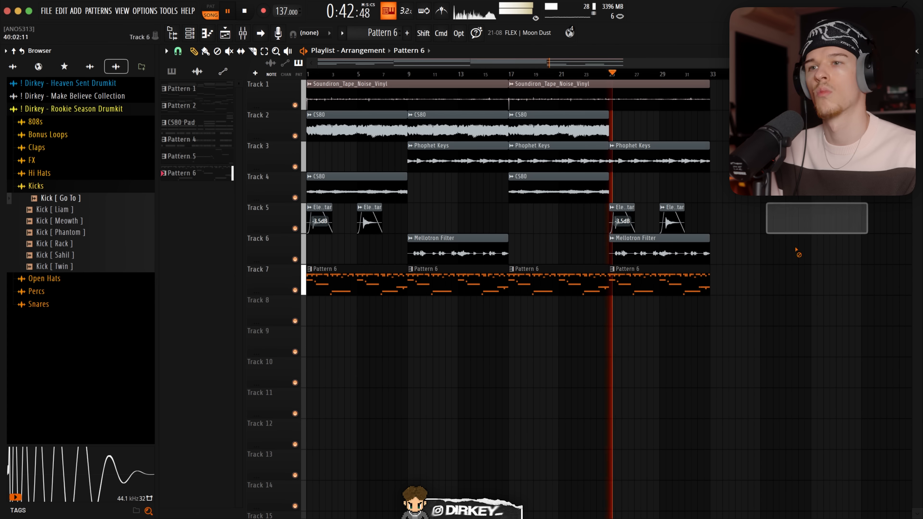
Check the Fruity Limiter on the Dirkey - Sub [ Sine ] mixer track and close it
{"action": "key", "text": "F9"}
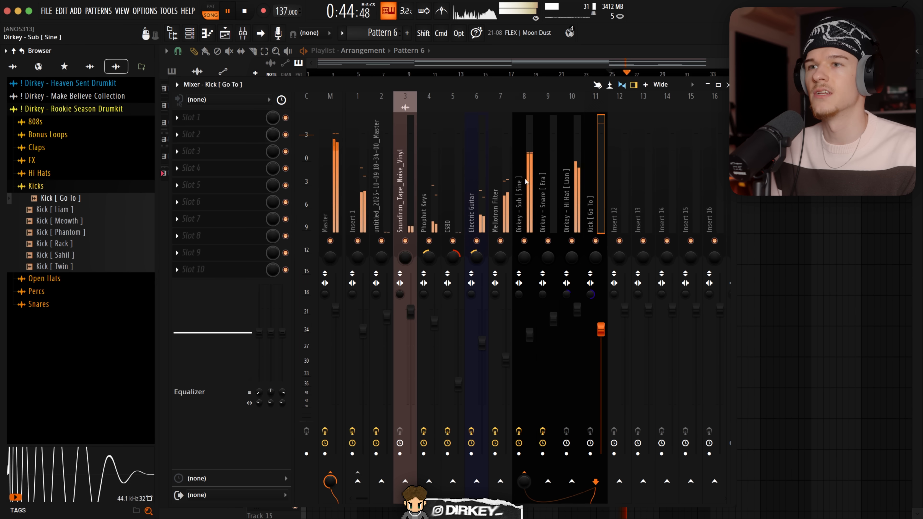
{"action": "left_click", "coordinate": [218, 141]}
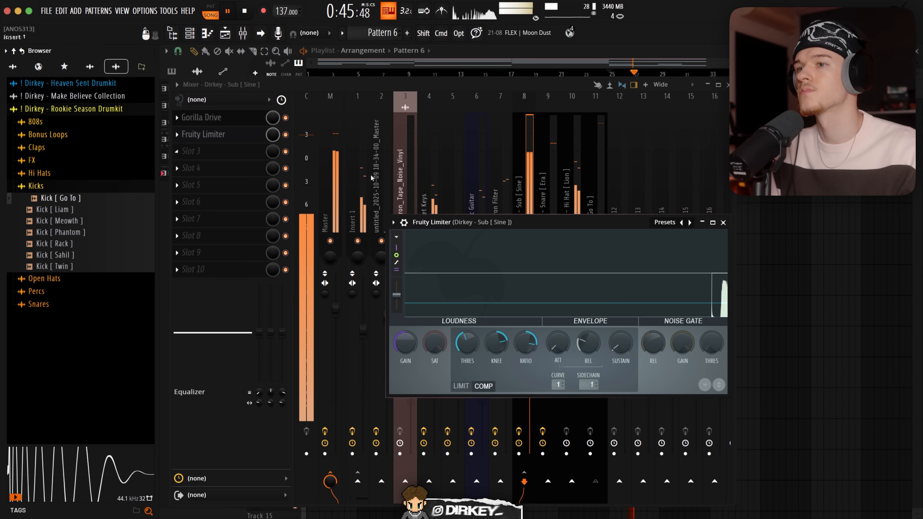
{"action": "left_click", "coordinate": [723, 223]}
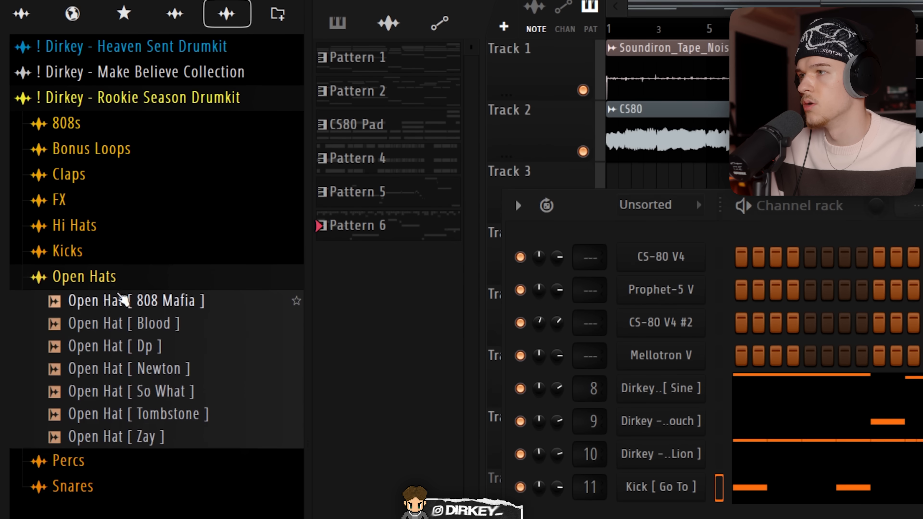
Add Open Hat [ 808 Mafia ] as a new channel and place a C5 hit in the middle of bar 2
{"action": "left_click_drag", "start_coordinate": [123, 300], "coordinate": [669, 461]}
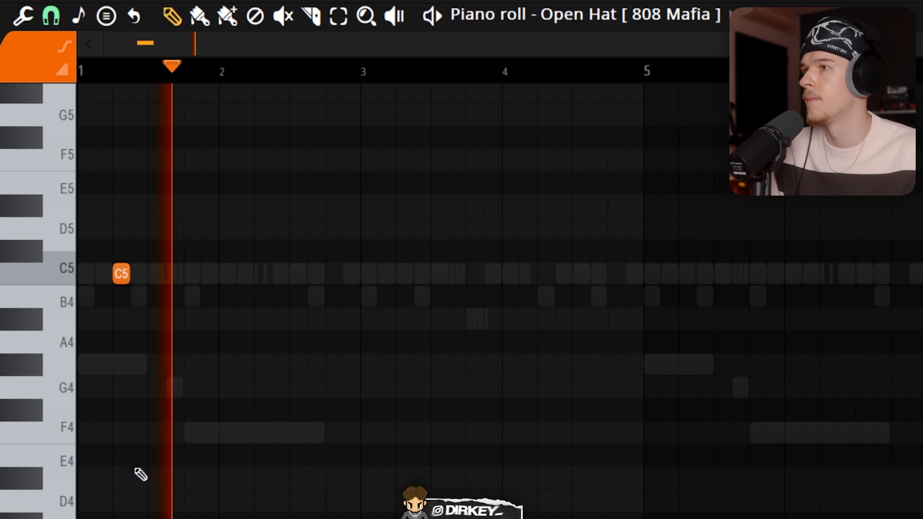
{"action": "left_click", "coordinate": [270, 274]}
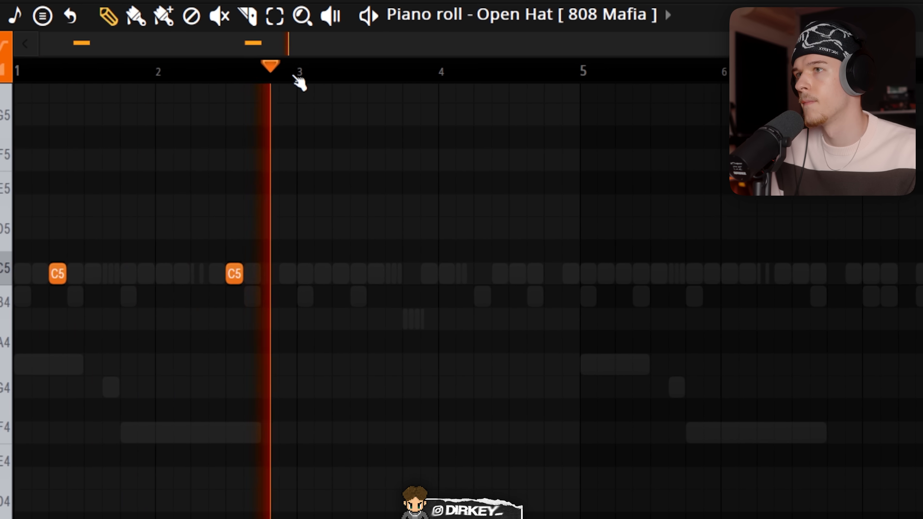
Duplicate the two-bar open-hat pattern into bars 3 and 4, and repeat the resulting four bars through bar 8
{"action": "left_click_drag", "start_coordinate": [332, 76], "coordinate": [72, 78]}
{"action": "key", "text": "ctrl+b"}
{"action": "left_click", "coordinate": [193, 320], "text": "ctrl"}
{"action": "key", "text": "ctrl+a"}
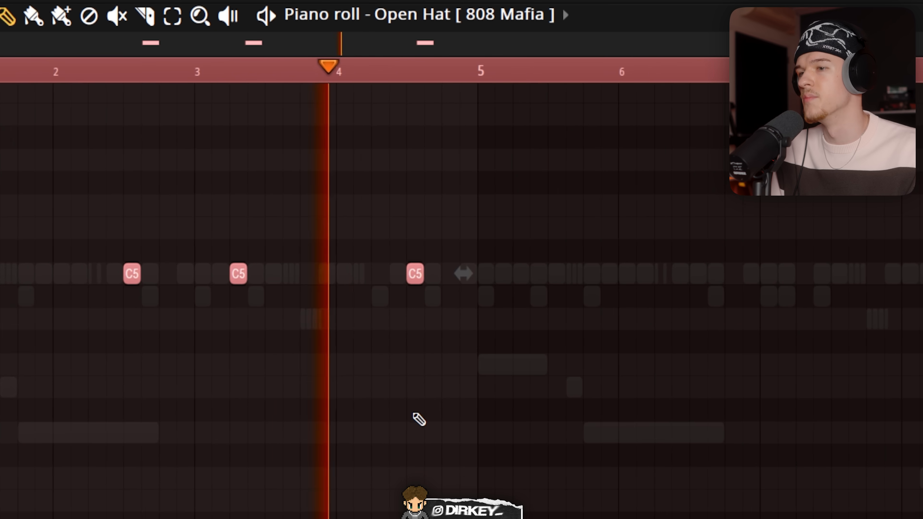
{"action": "key", "text": "ctrl+d"}
{"action": "key", "text": "ctrl+a"}
{"action": "key", "text": "ctrl+b"}
{"action": "key", "text": "ctrl+d"}
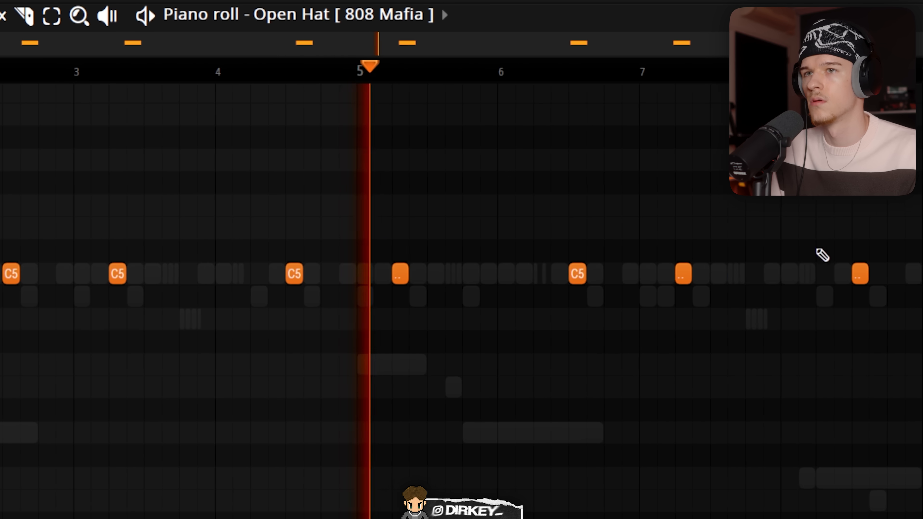
Move the last open-hat hits of bars 4 and 8 one grid step to the right
{"action": "left_click_drag", "start_coordinate": [380, 241], "coordinate": [278, 312]}
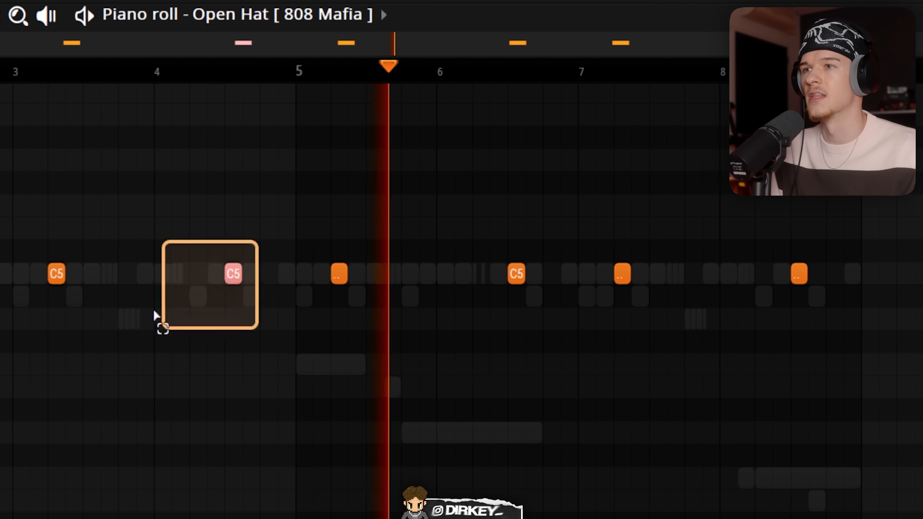
{"action": "left_click_drag", "start_coordinate": [155, 310], "coordinate": [155, 310]}
{"action": "left_click_drag", "start_coordinate": [830, 243], "coordinate": [735, 311]}
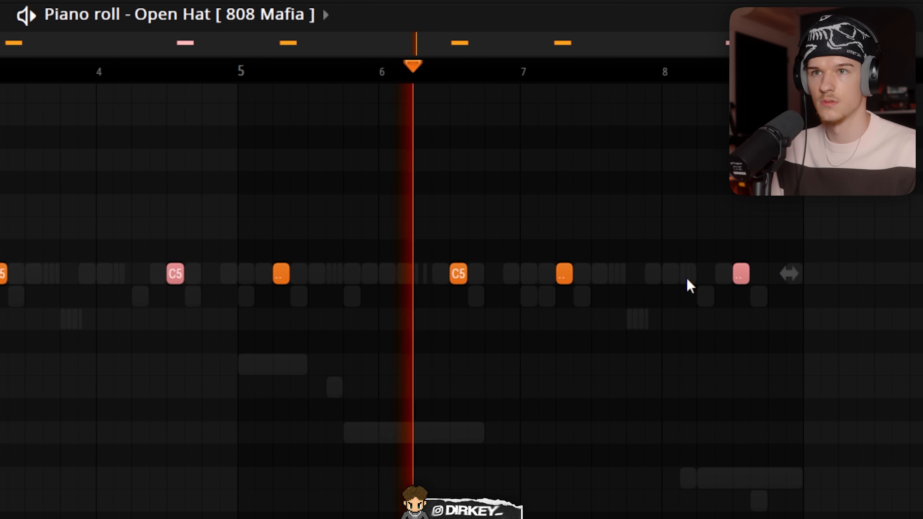
{"action": "key", "text": "shift+Right"}
{"action": "key", "text": "ctrl+d"}
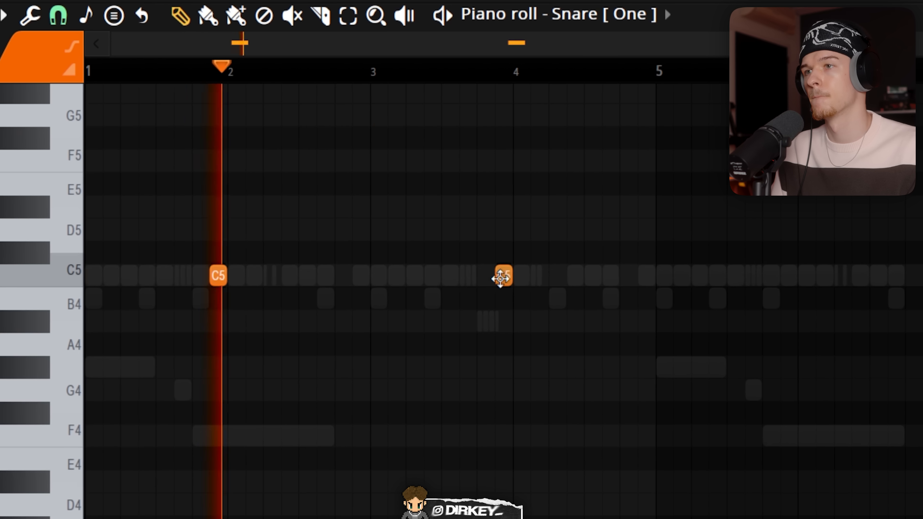
Remove the Snare [ One ] hit just before bar 4 and place a new C5 hit close to bar 5
{"action": "left_click_drag", "start_coordinate": [521, 278], "coordinate": [540, 278]}
{"action": "right_click", "coordinate": [500, 282]}
{"action": "left_click", "coordinate": [650, 275]}
Duplicate the first four bars of the Snare [ One ] pattern into bars 5 to 8
{"action": "left_click_drag", "start_coordinate": [601, 75], "coordinate": [38, 74]}
{"action": "key", "text": "ctrl+b"}
{"action": "key", "text": "ctrl+d"}
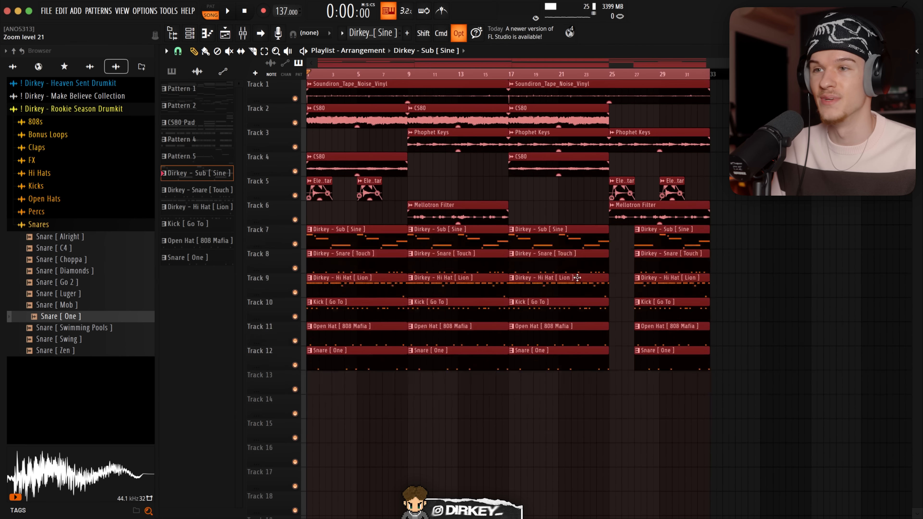
Deselect all clips in the playlist arrangement
{"action": "scroll", "coordinate": [577, 278], "scroll_direction": "down", "scroll_amount": 1}
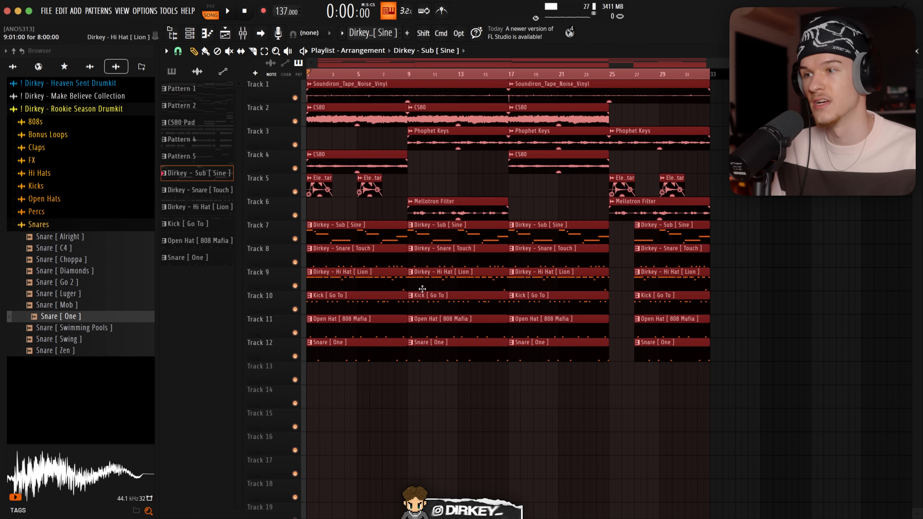
{"action": "key", "text": "super+d"}
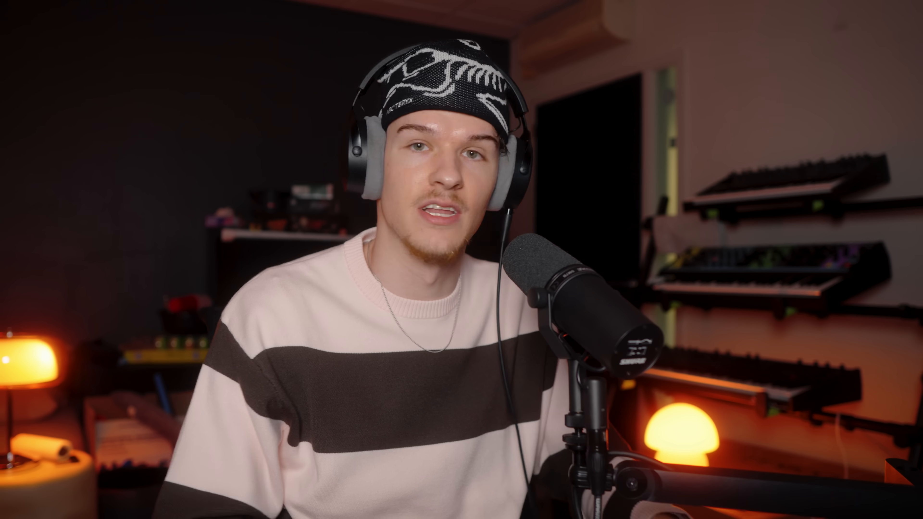